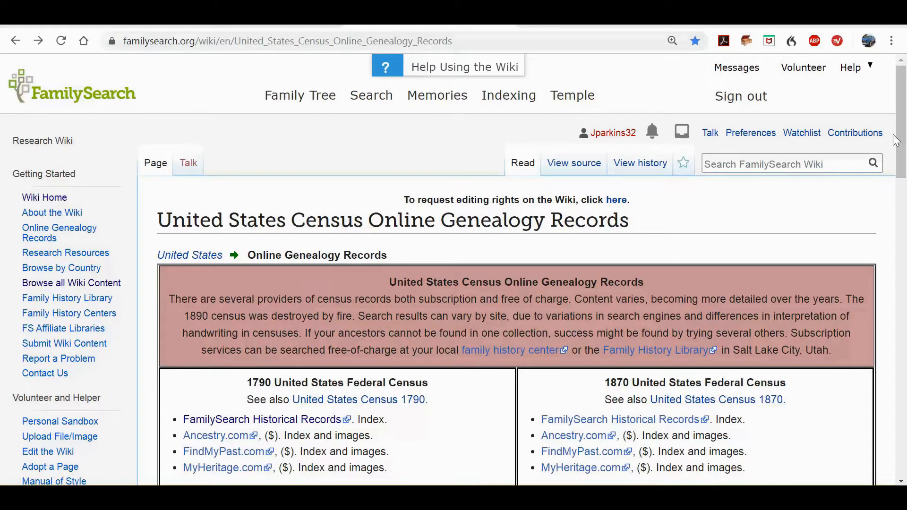
Step: Open the FamilySearch Historical Records collection for the 1930 United States Federal Census
{"action": "left_click_drag", "start_coordinate": [903, 137], "coordinate": [905, 196]}
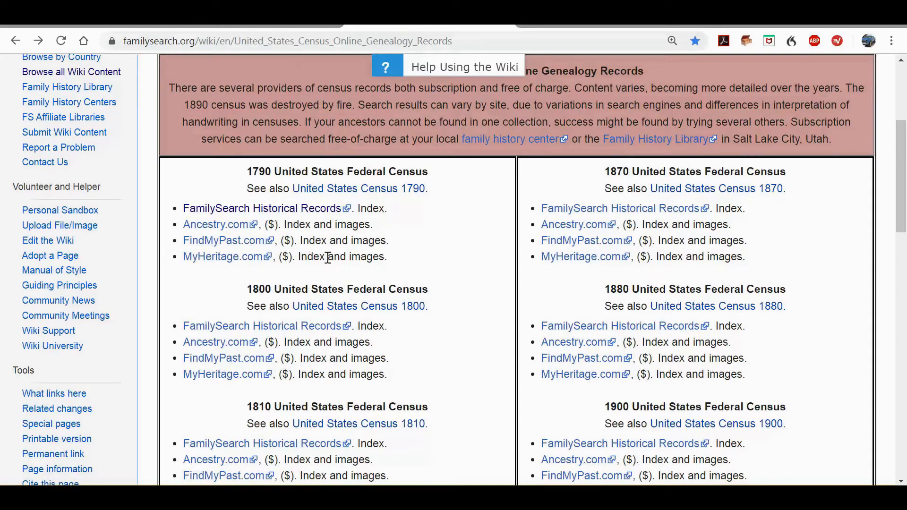
{"action": "scroll", "coordinate": [547, 276], "scroll_direction": "down", "scroll_amount": 9}
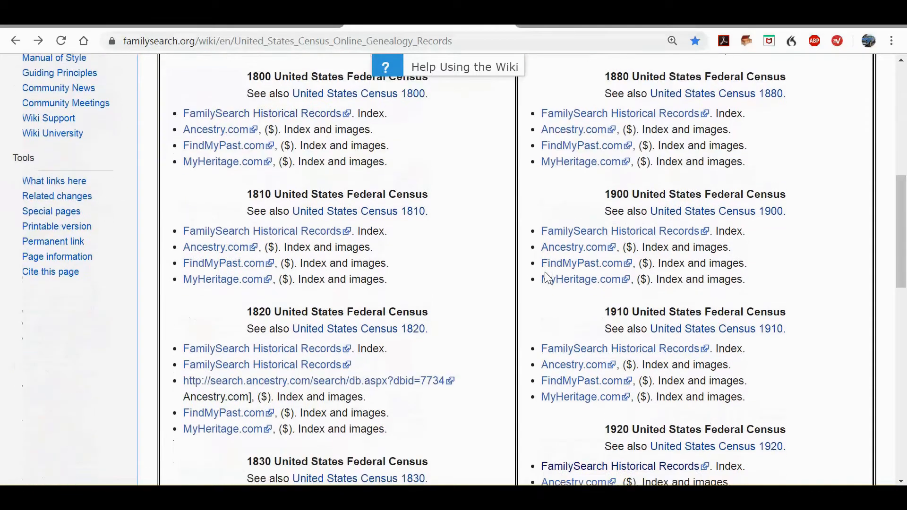
{"action": "scroll", "coordinate": [545, 278], "scroll_direction": "down", "scroll_amount": 3}
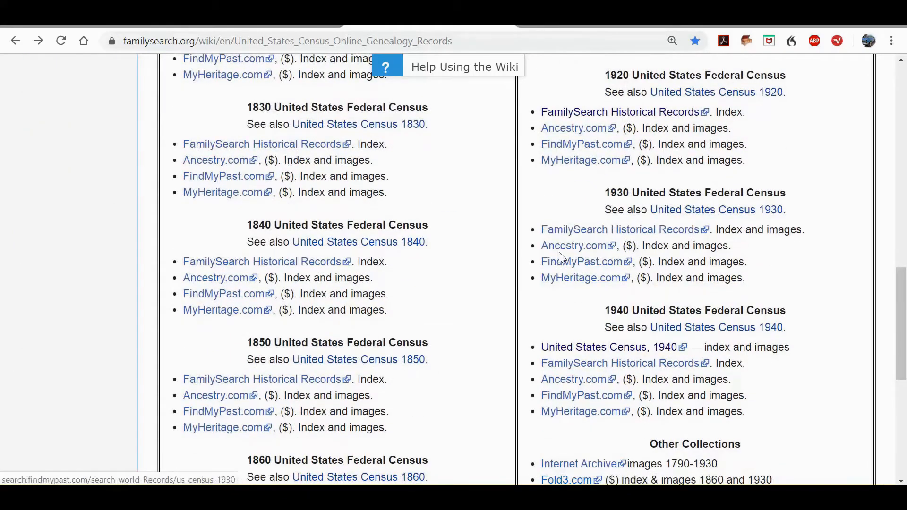
{"action": "left_click", "coordinate": [644, 234]}
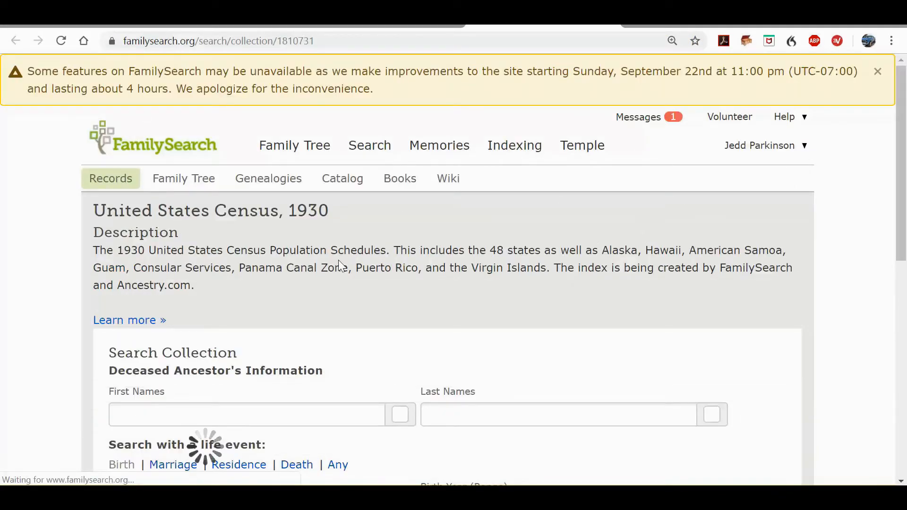
Step: Search the 1930 census collection by the ancestor's first and last name
{"action": "scroll", "coordinate": [318, 245], "scroll_direction": "down", "scroll_amount": 1}
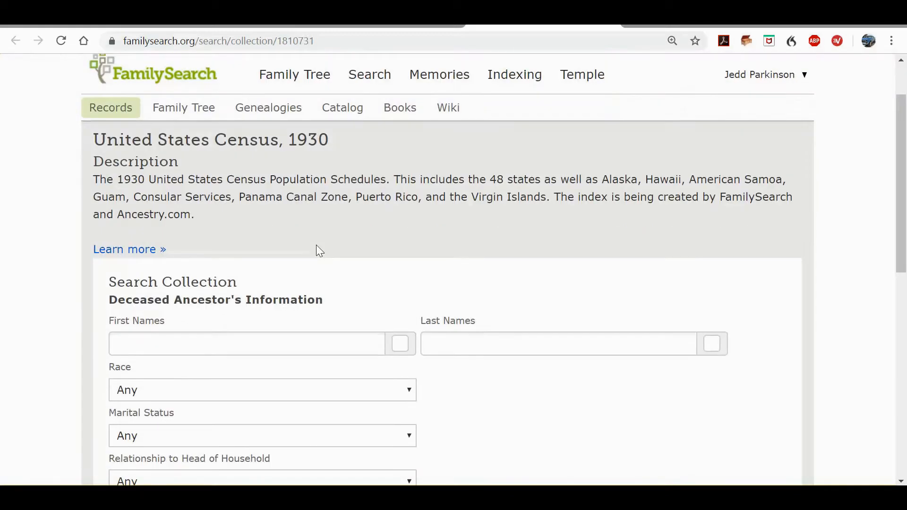
{"action": "left_click", "coordinate": [247, 339]}
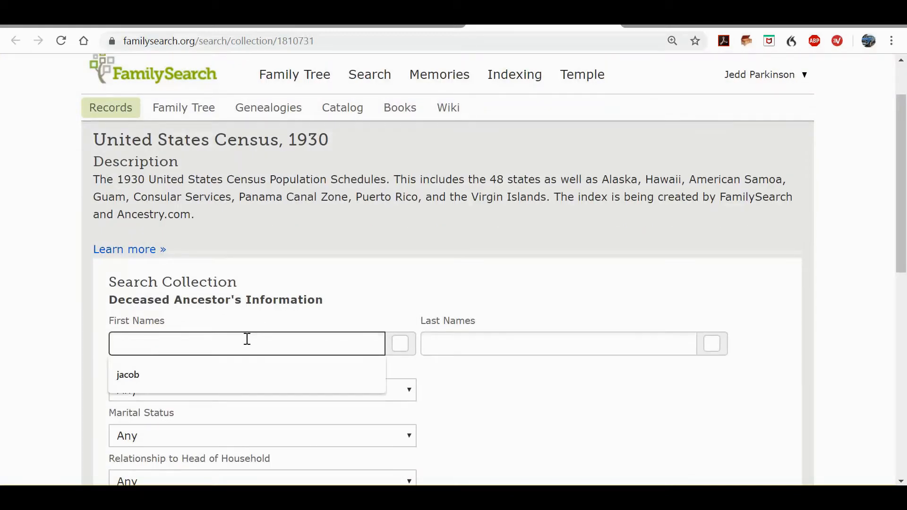
{"action": "type", "text": "Jacob"}
{"action": "key", "text": "Tab"}
{"action": "key", "text": "Tab"}
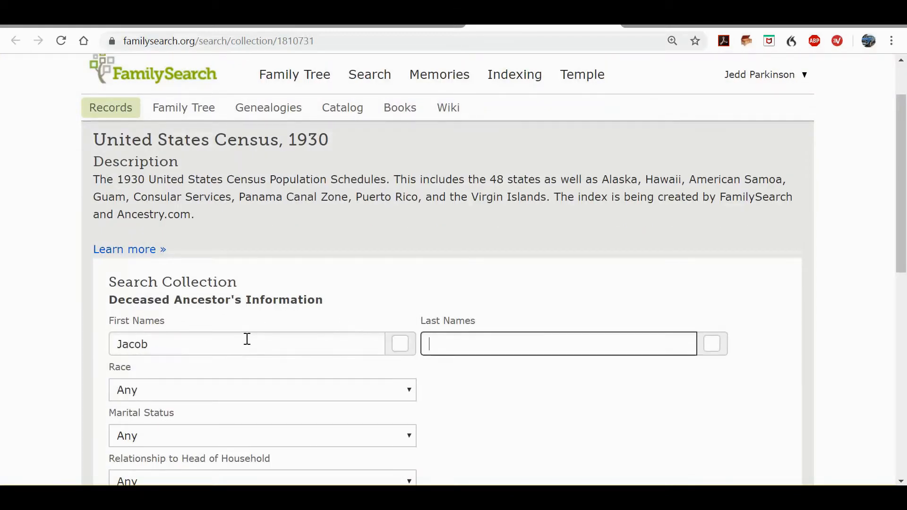
{"action": "type", "text": "Kap"}
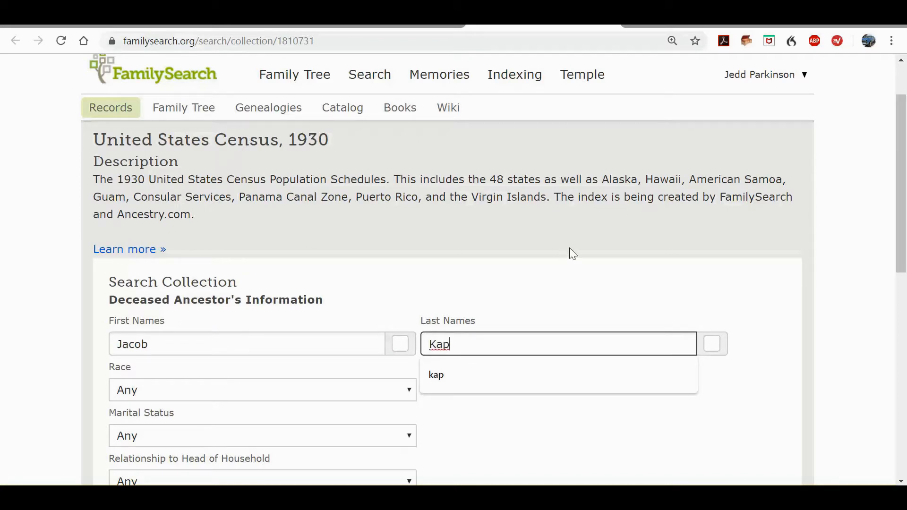
{"action": "left_click", "coordinate": [613, 278]}
{"action": "scroll", "coordinate": [613, 278], "scroll_direction": "down", "scroll_amount": 5}
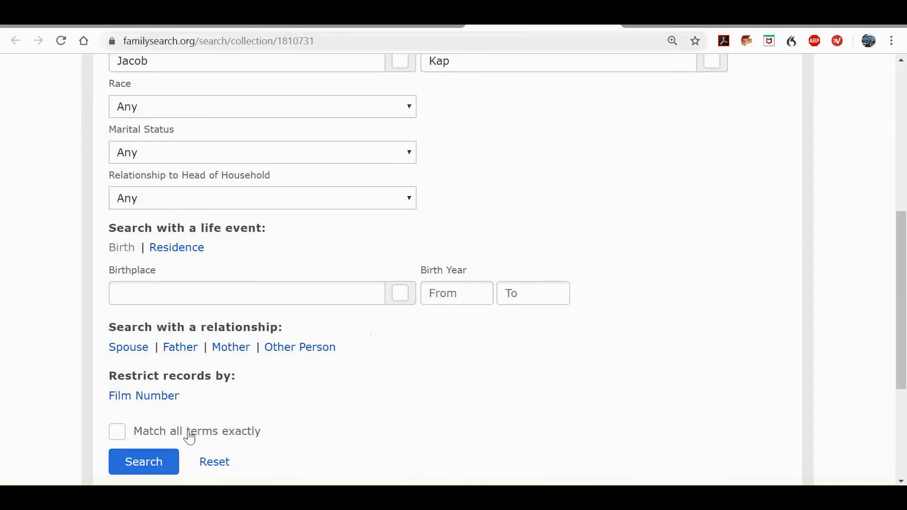
{"action": "left_click", "coordinate": [151, 463]}
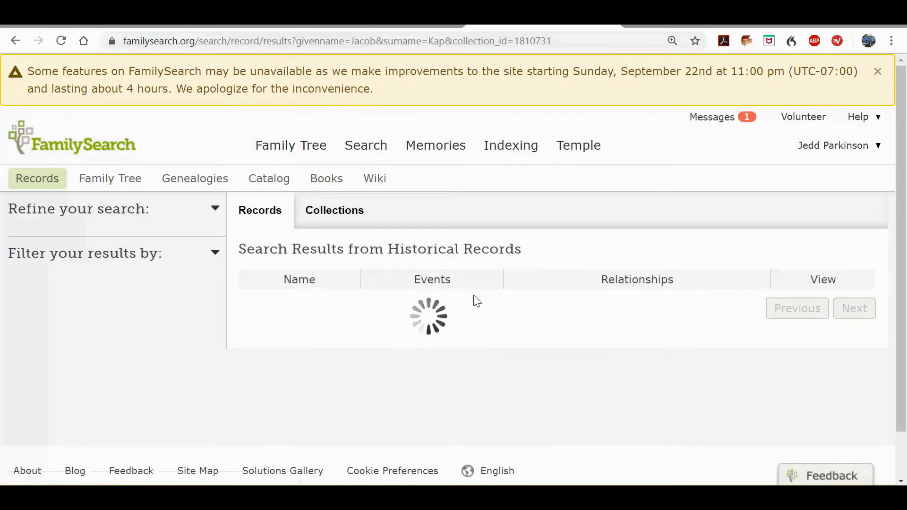
Step: Dismiss the site maintenance notice and open the record of the household head in Ogden, Utah, who immigrated in 1907
{"action": "left_click", "coordinate": [877, 75]}
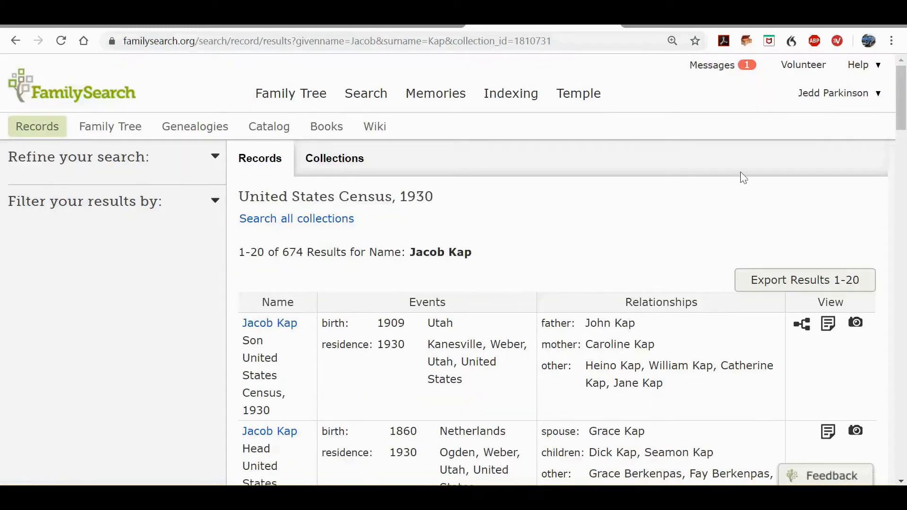
{"action": "scroll", "coordinate": [665, 220], "scroll_direction": "down", "scroll_amount": 2}
{"action": "scroll", "coordinate": [666, 221], "scroll_direction": "down", "scroll_amount": 2}
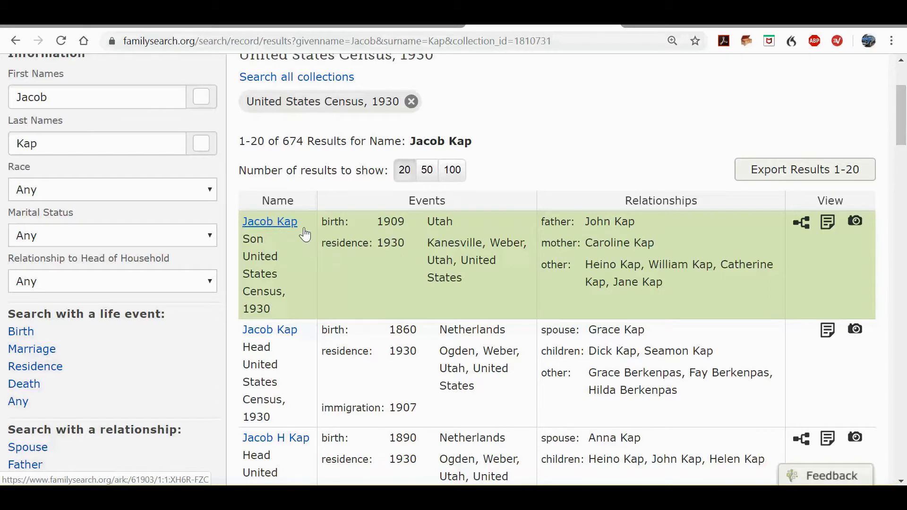
{"action": "scroll", "coordinate": [304, 235], "scroll_direction": "down", "scroll_amount": 3}
{"action": "scroll", "coordinate": [305, 234], "scroll_direction": "down", "scroll_amount": 1}
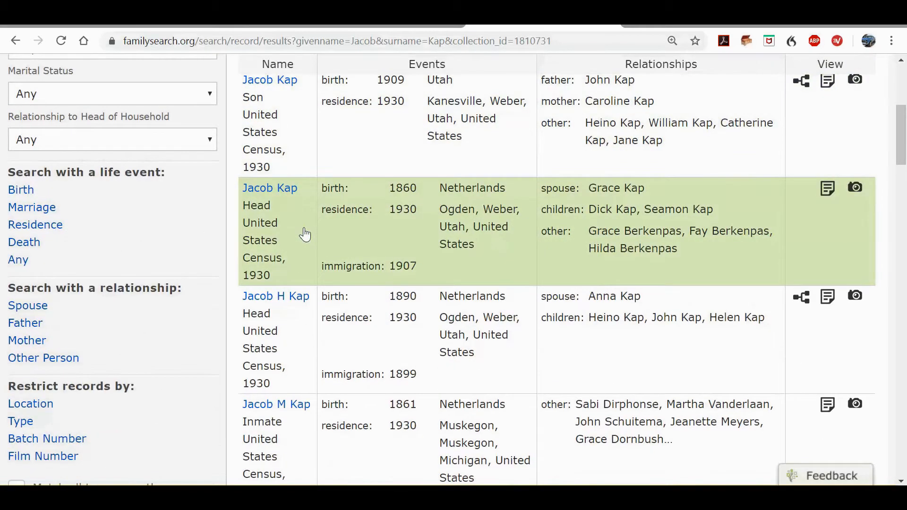
{"action": "left_click", "coordinate": [272, 189]}
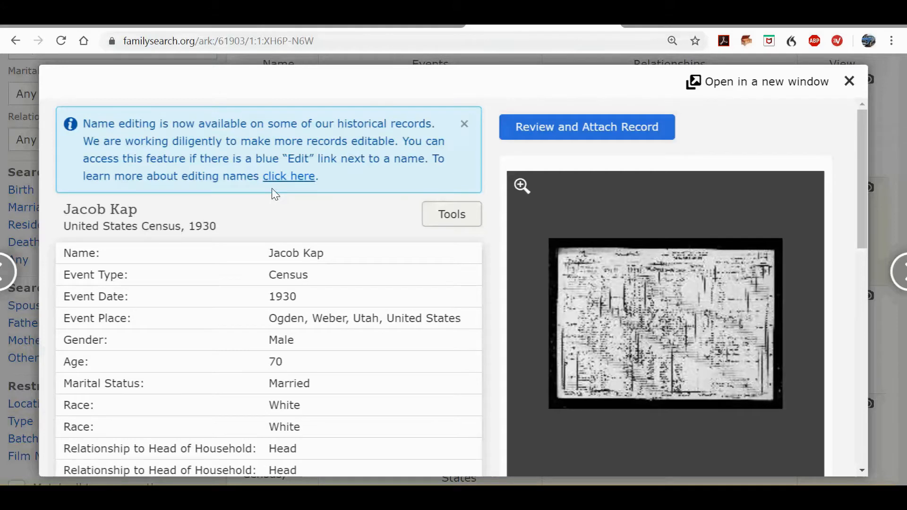
Step: Examine the census record's indexed details, household members and similar historical records
{"action": "scroll", "coordinate": [276, 194], "scroll_direction": "down", "scroll_amount": 3}
{"action": "scroll", "coordinate": [271, 202], "scroll_direction": "down", "scroll_amount": 5}
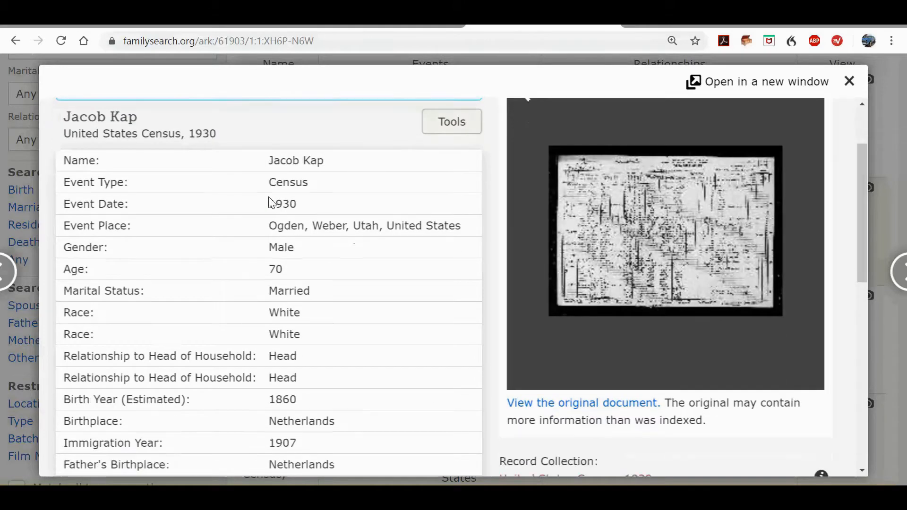
{"action": "scroll", "coordinate": [270, 203], "scroll_direction": "down", "scroll_amount": 6}
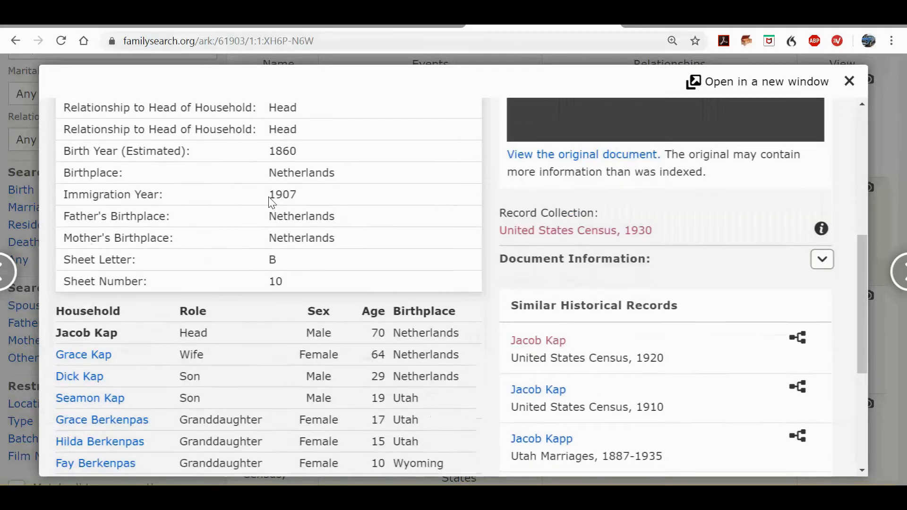
{"action": "scroll", "coordinate": [271, 204], "scroll_direction": "up", "scroll_amount": 3}
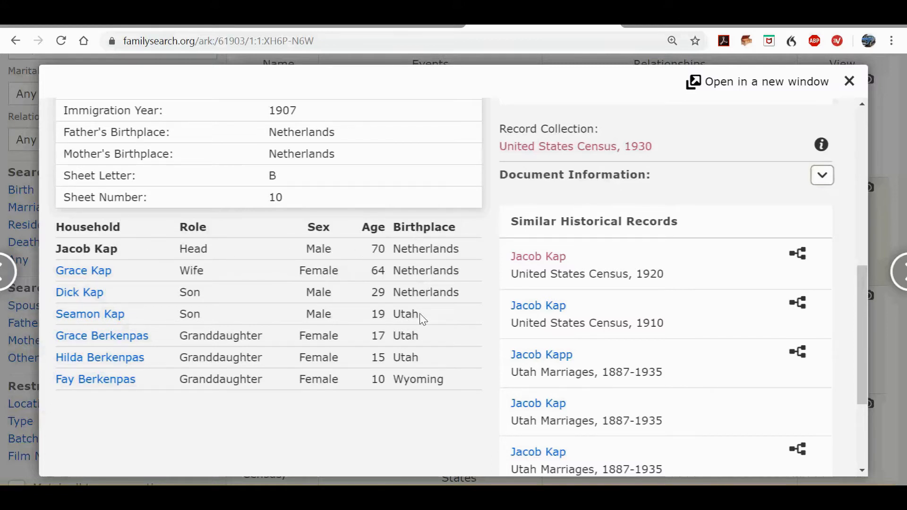
{"action": "scroll", "coordinate": [453, 278], "scroll_direction": "up", "scroll_amount": 3}
{"action": "scroll", "coordinate": [453, 278], "scroll_direction": "up", "scroll_amount": 3}
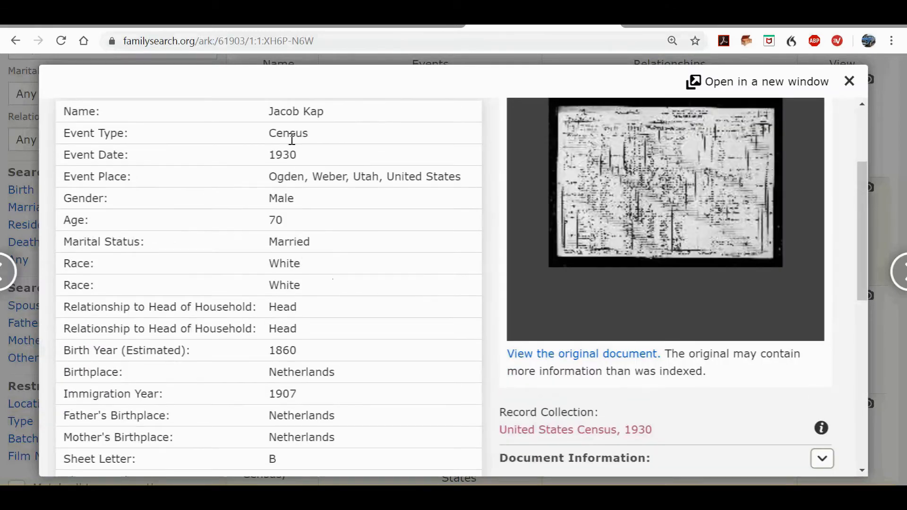
{"action": "scroll", "coordinate": [492, 299], "scroll_direction": "up", "scroll_amount": 3}
{"action": "scroll", "coordinate": [569, 345], "scroll_direction": "down", "scroll_amount": 3}
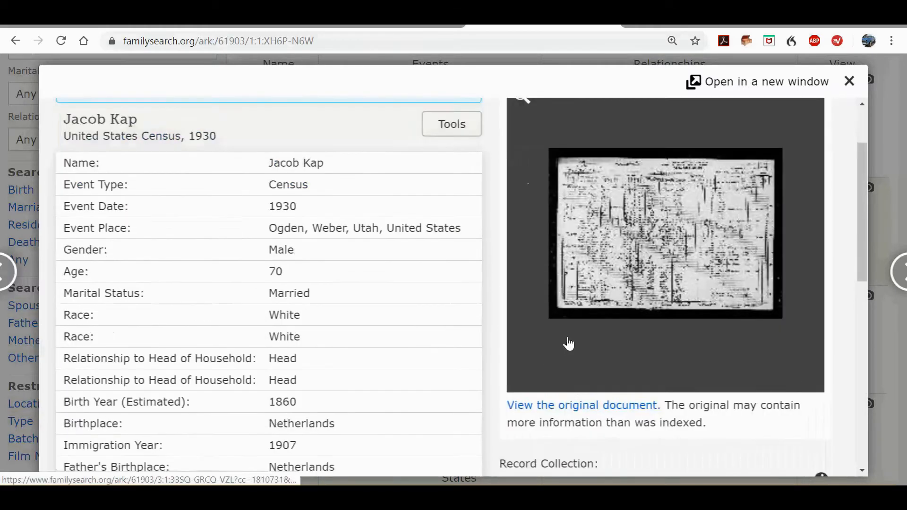
Step: Open the original census page image and enlarge its image index to read through the people listed
{"action": "left_click", "coordinate": [584, 358]}
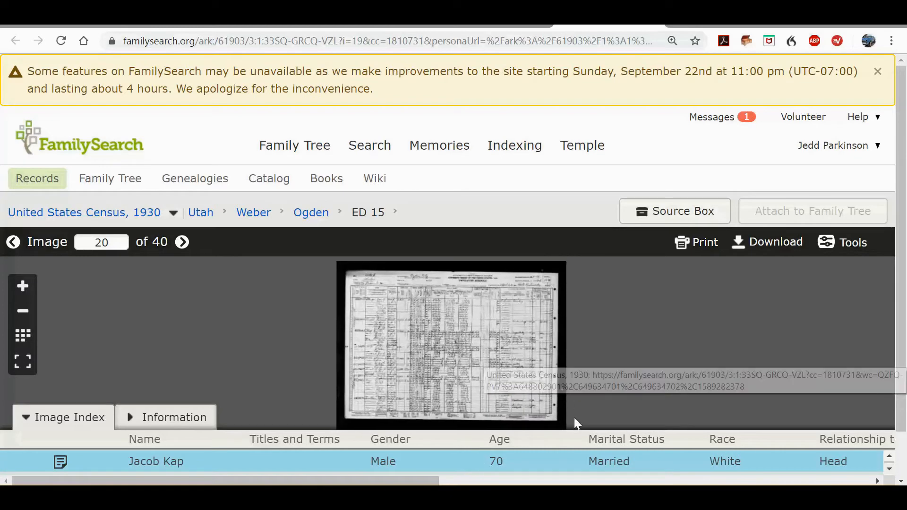
{"action": "left_click_drag", "start_coordinate": [830, 428], "coordinate": [830, 347]}
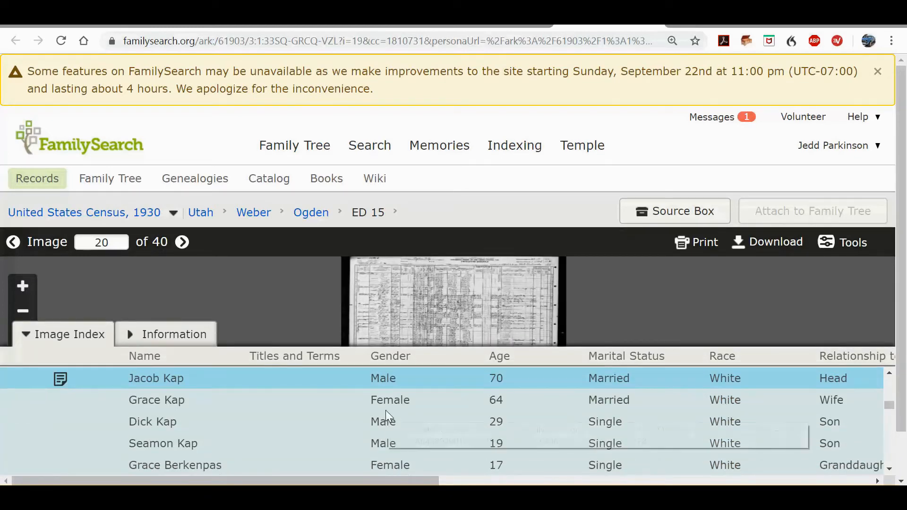
{"action": "scroll", "coordinate": [386, 410], "scroll_direction": "down", "scroll_amount": 3}
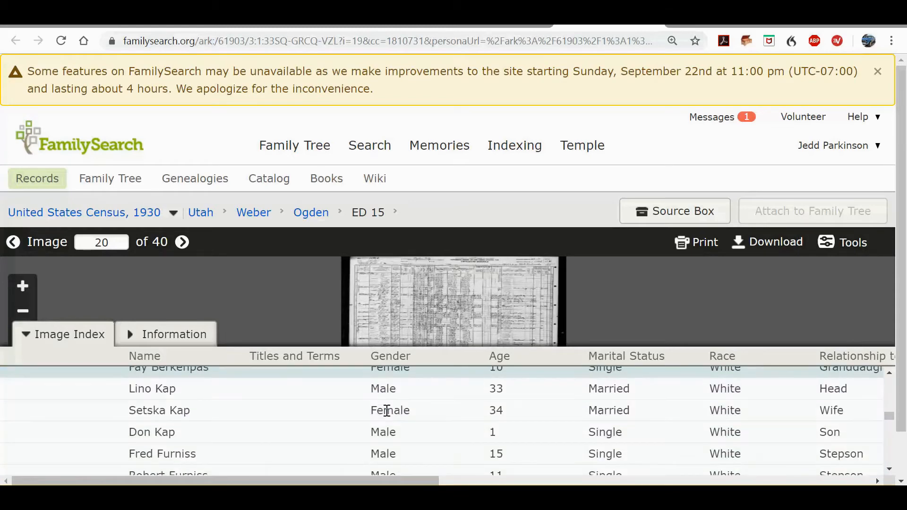
{"action": "scroll", "coordinate": [386, 411], "scroll_direction": "down", "scroll_amount": 3}
{"action": "scroll", "coordinate": [386, 411], "scroll_direction": "down", "scroll_amount": 5}
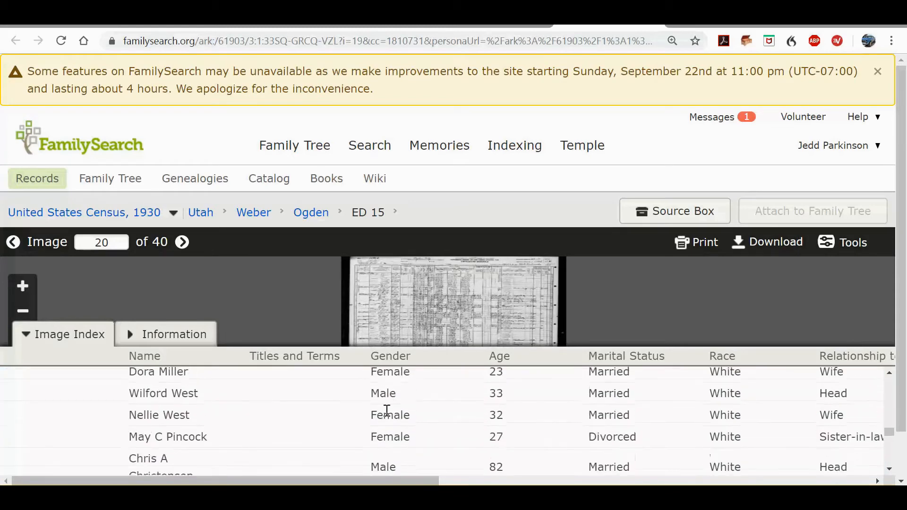
{"action": "scroll", "coordinate": [387, 411], "scroll_direction": "down", "scroll_amount": 5}
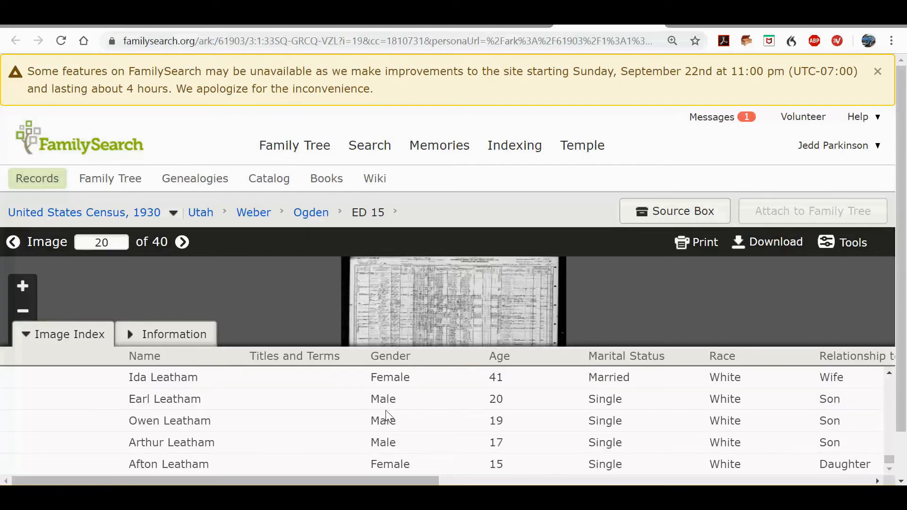
{"action": "scroll", "coordinate": [387, 413], "scroll_direction": "down", "scroll_amount": 10}
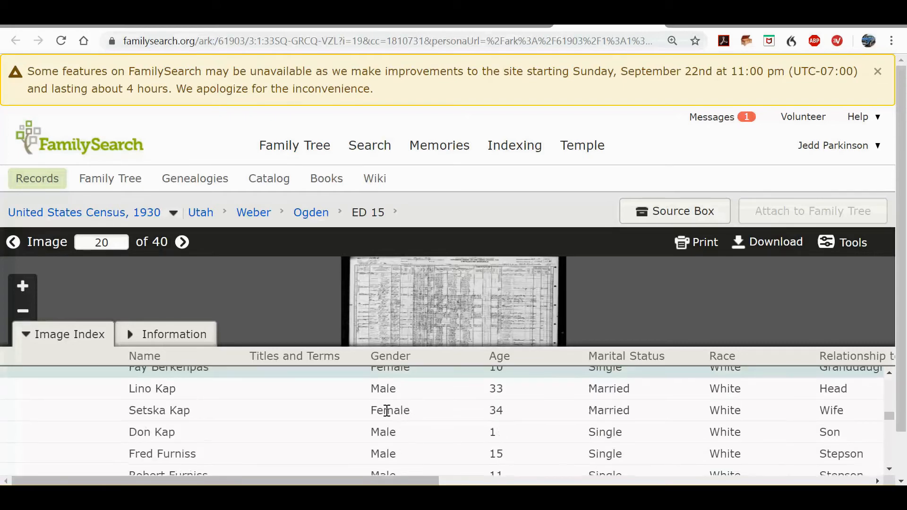
{"action": "scroll", "coordinate": [386, 411], "scroll_direction": "up", "scroll_amount": 3}
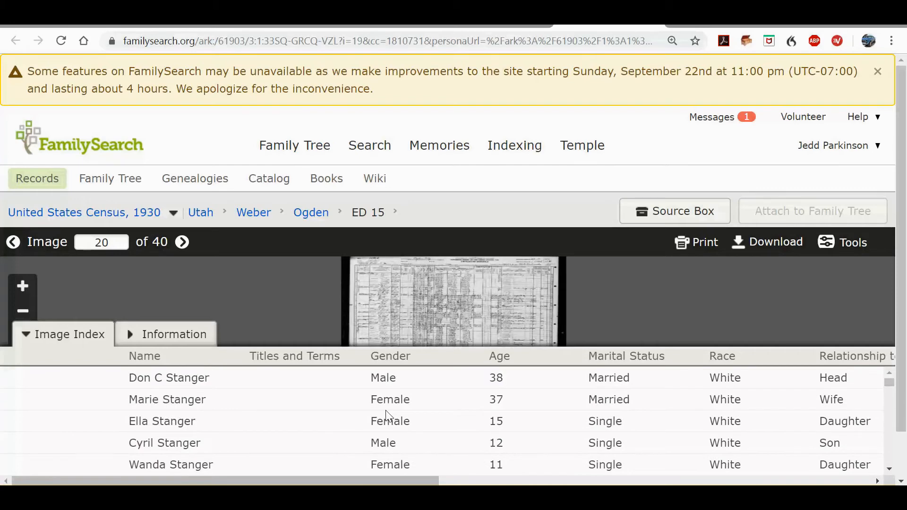